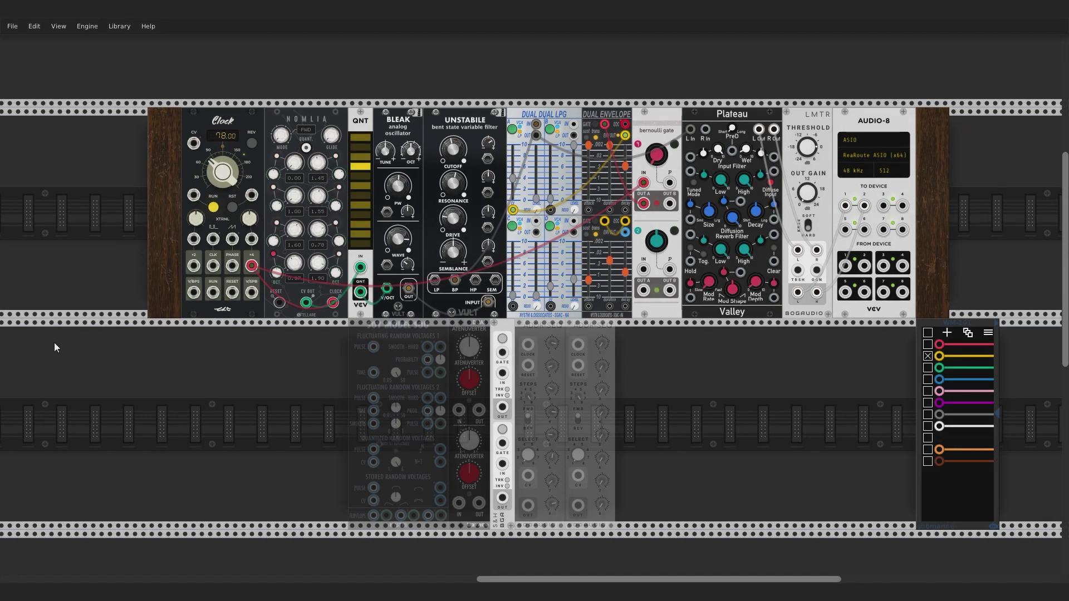
# Delete the sequencer module between Clock and the QNT quantizer.
pyautogui.moveTo(281, 135); pyautogui.dragTo(282, 124)
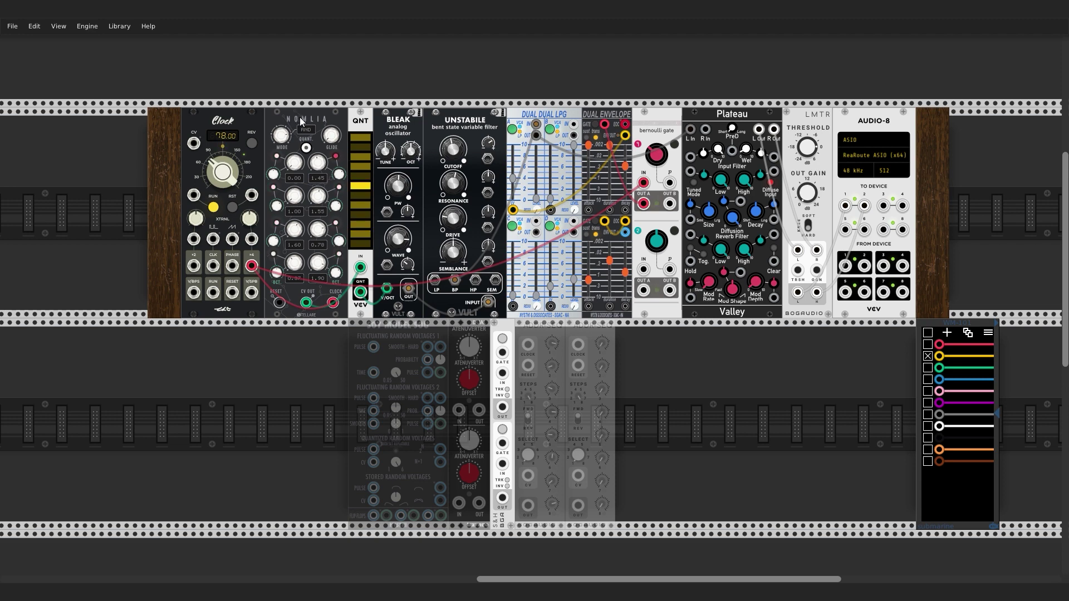
pyautogui.press('Delete')
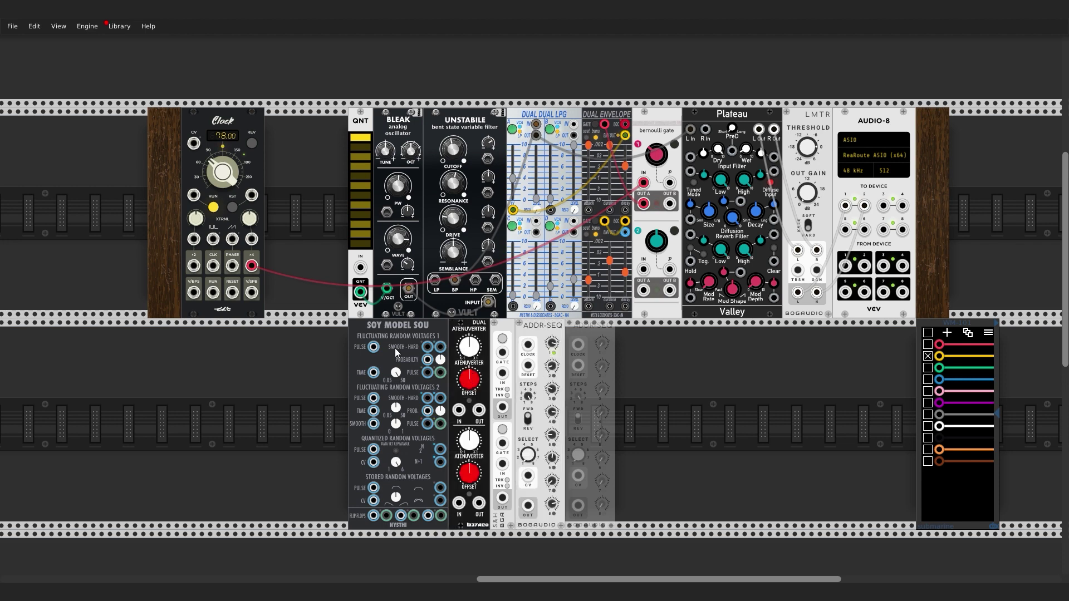
# Patch clocked random voltage through the attenuverter and sample-and-hold into ADDR-SEQ's CV input, and ADDR-SEQ's output into the quantizer.
pyautogui.moveTo(374, 348); pyautogui.dragTo(251, 266)
pyautogui.moveTo(428, 346); pyautogui.dragTo(528, 475)
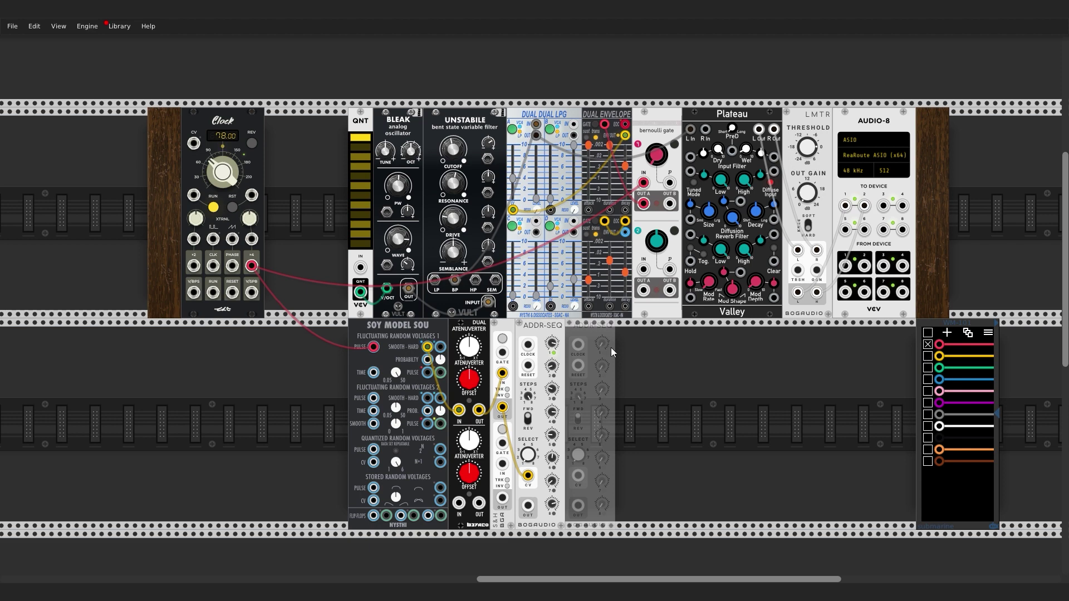
pyautogui.moveTo(502, 353); pyautogui.dragTo(252, 265)
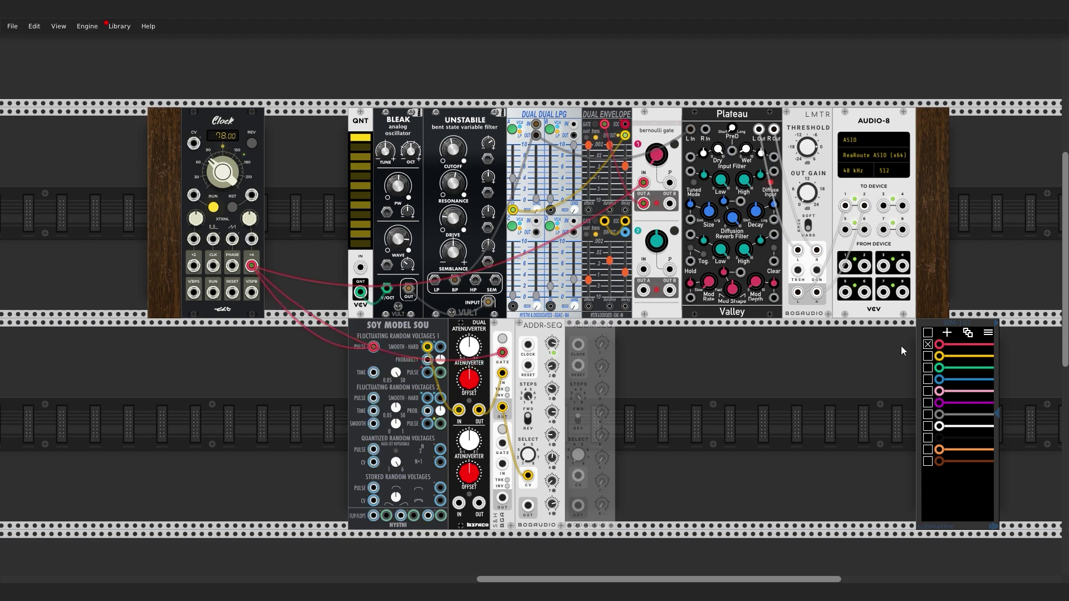
pyautogui.click(928, 368)
pyautogui.moveTo(528, 506); pyautogui.dragTo(362, 274)
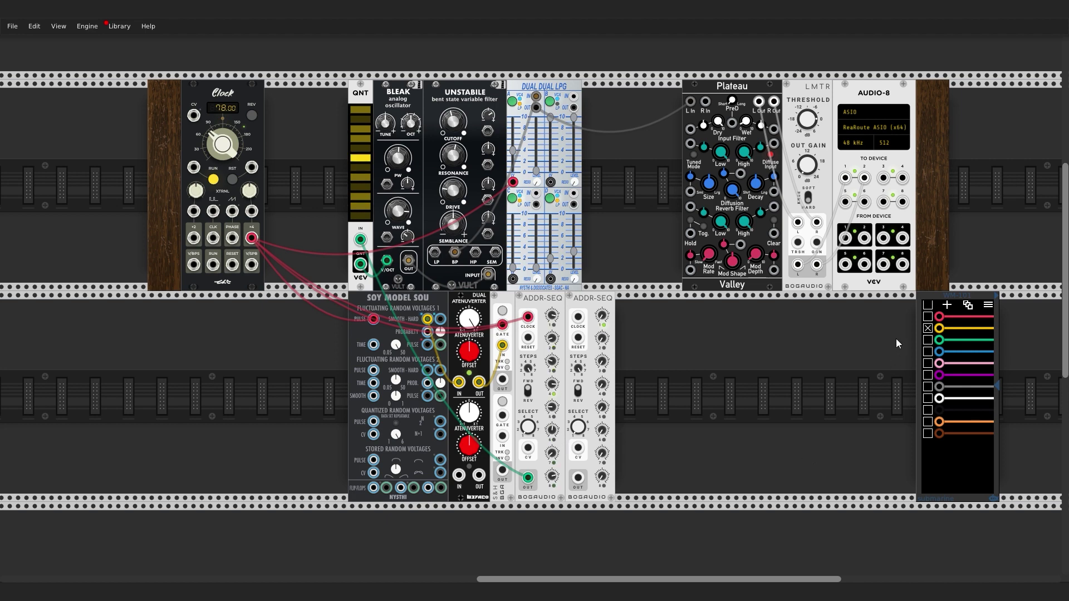
# Patch the sample-and-hold output to the second ADDR-SEQ's CV input and cable that sequencer to Clock.
pyautogui.moveTo(502, 382); pyautogui.dragTo(578, 449)
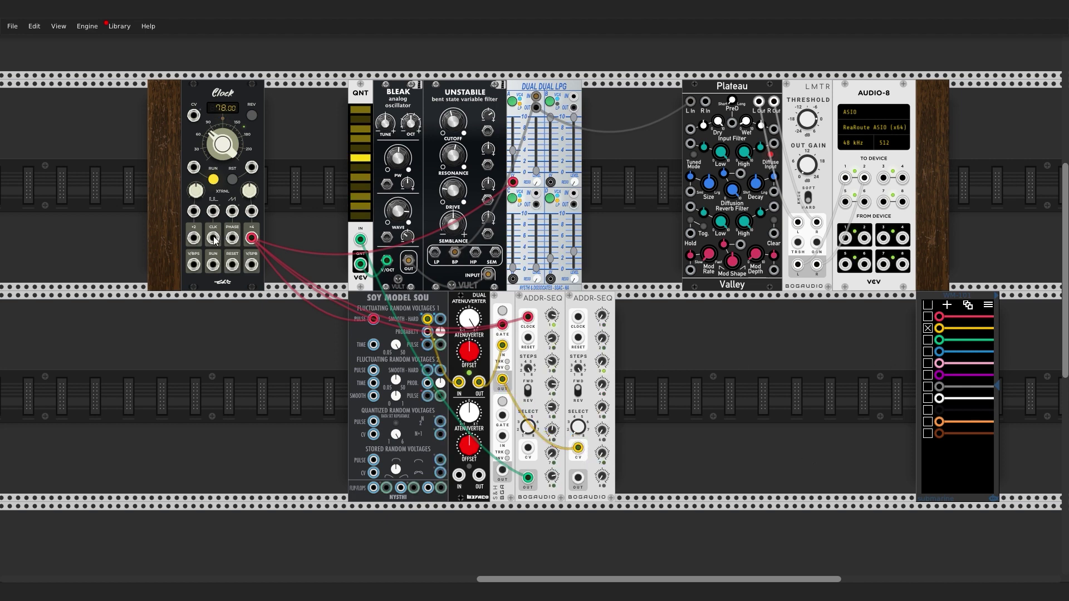
pyautogui.moveTo(252, 238); pyautogui.dragTo(582, 486)
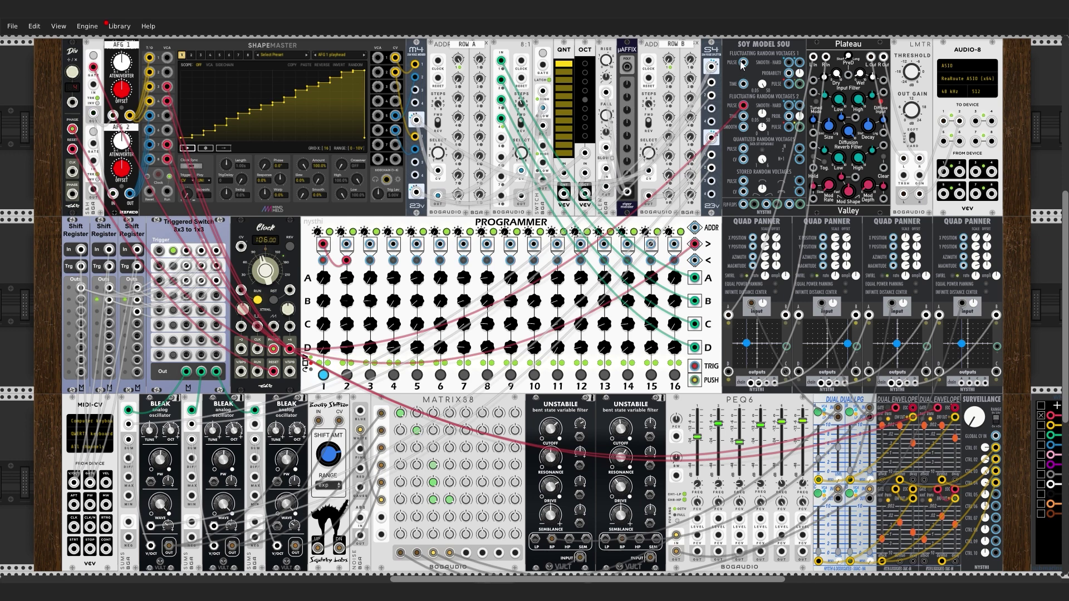
# Patch Clock to the pulse input of Fluctuating Random Voltages 1, and its random output to all four Quad Panners' X position inputs.
pyautogui.moveTo(743, 62); pyautogui.dragTo(289, 349)
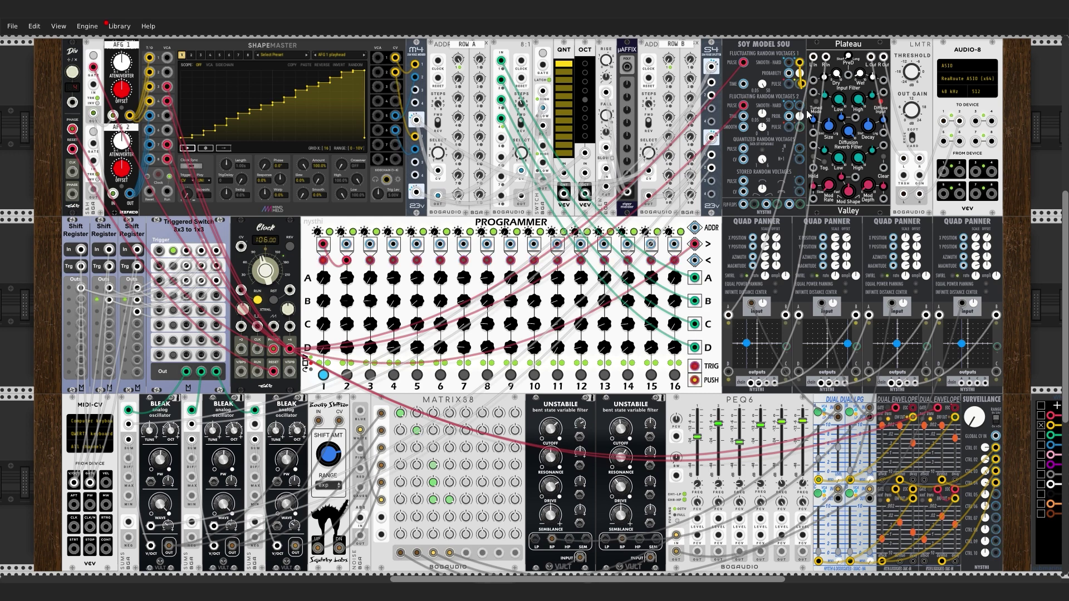
pyautogui.moveTo(807, 159); pyautogui.dragTo(753, 240)
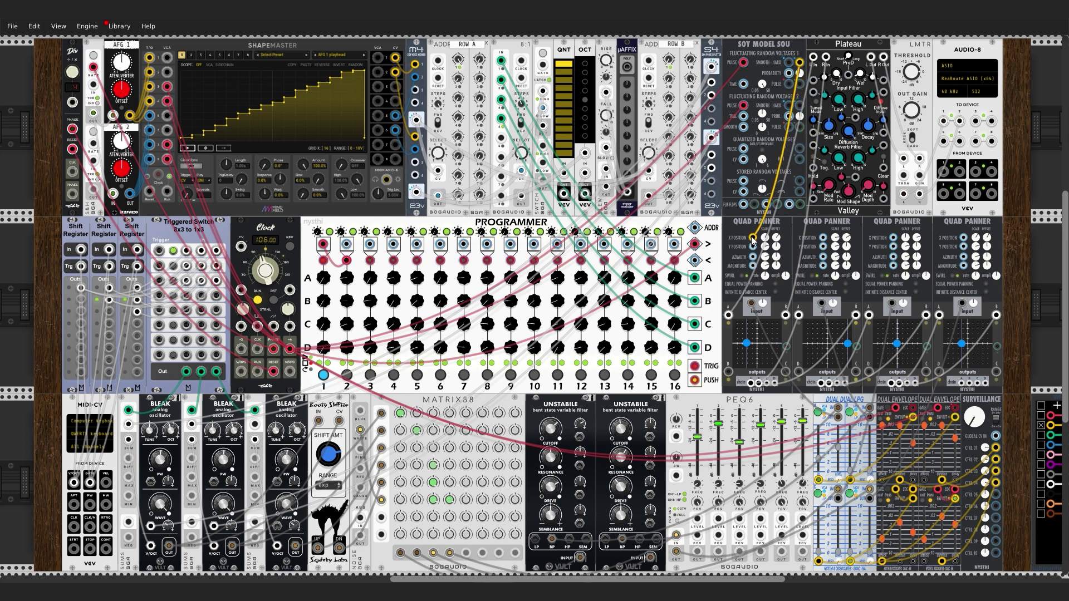
pyautogui.moveTo(825, 239); pyautogui.dragTo(800, 62)
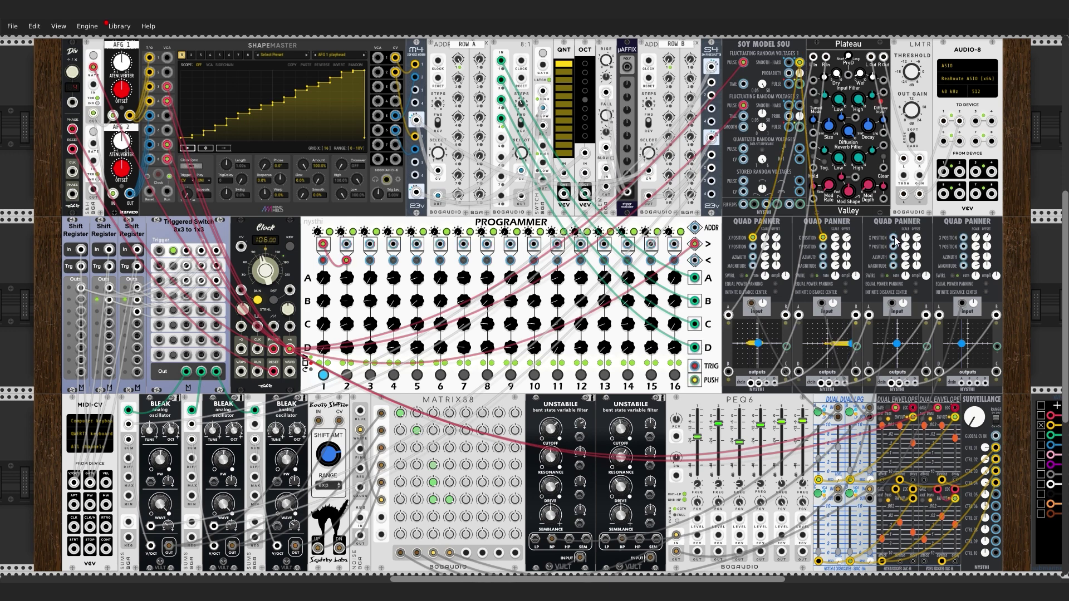
pyautogui.moveTo(894, 239); pyautogui.dragTo(800, 62)
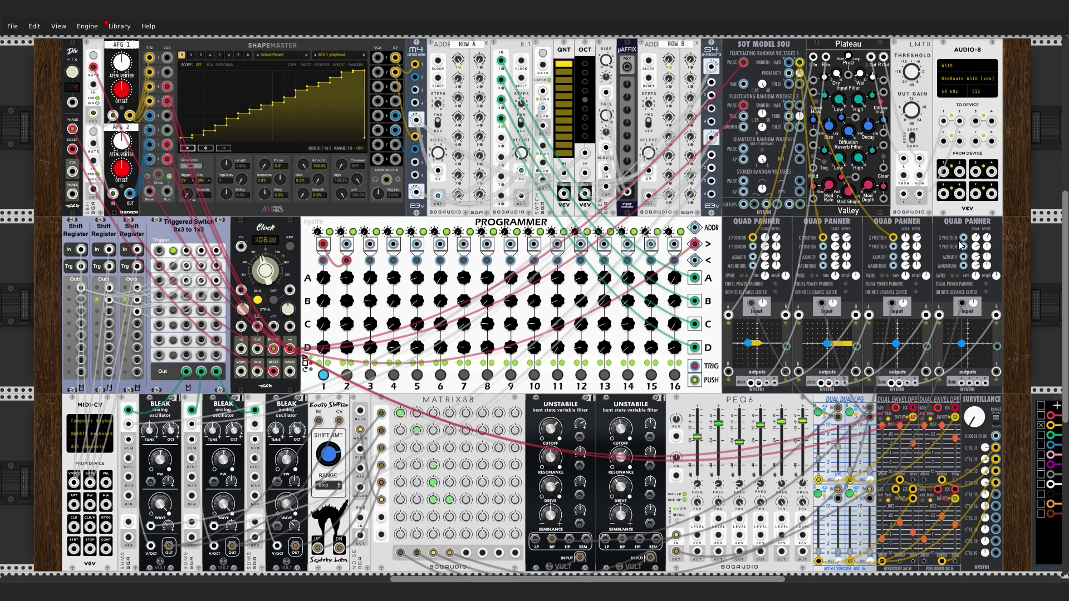
pyautogui.moveTo(964, 240); pyautogui.dragTo(800, 62)
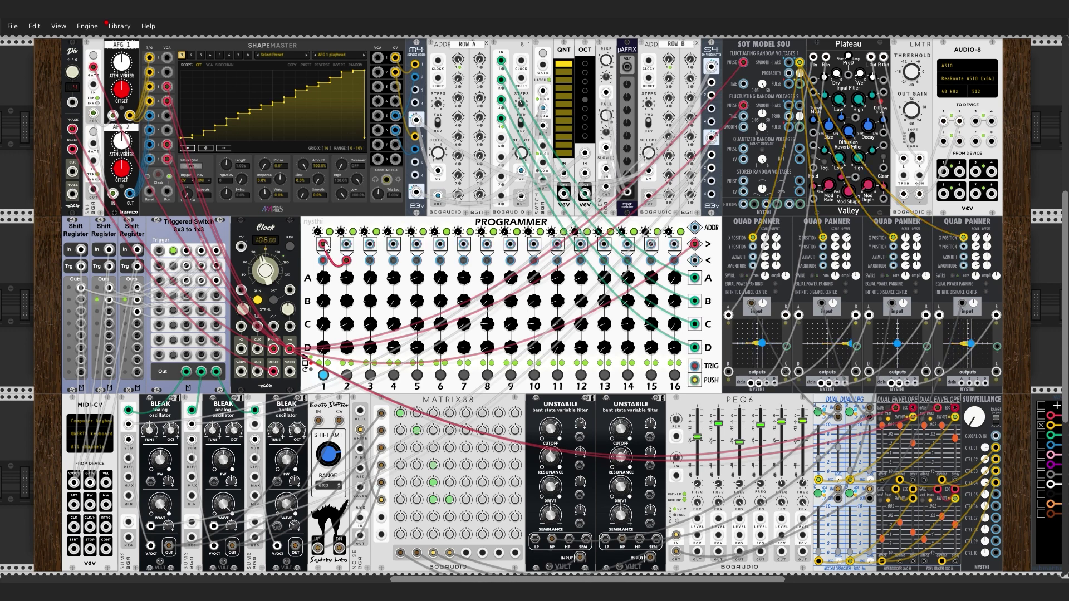
# Remove the cable between Programmer stages 1 and 2, and lower the first Quad Panner's position point.
pyautogui.moveTo(326, 246); pyautogui.dragTo(327, 248)
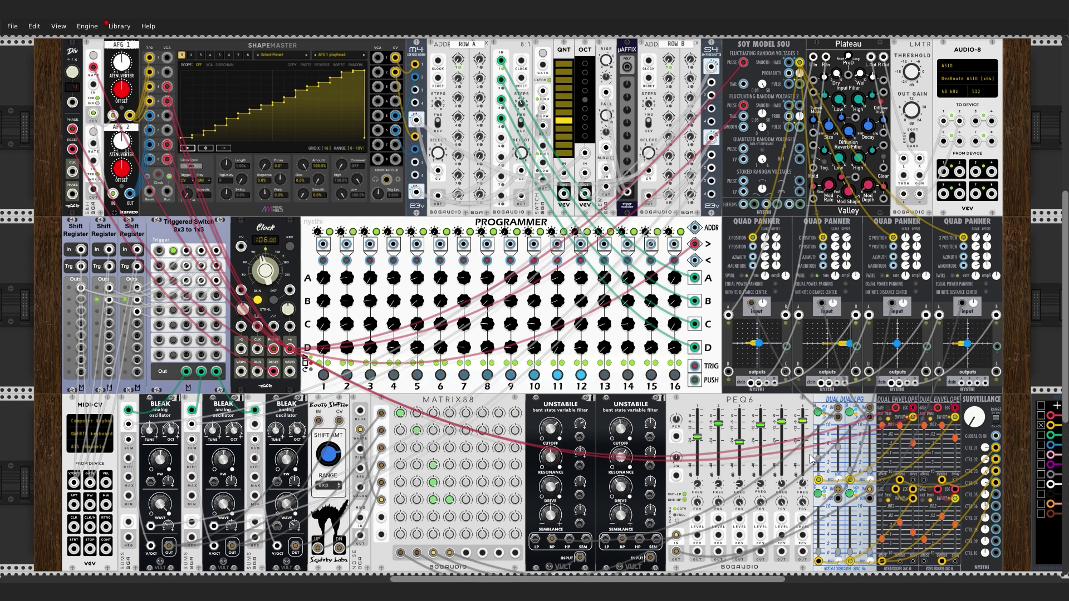
pyautogui.moveTo(758, 344); pyautogui.dragTo(754, 354)
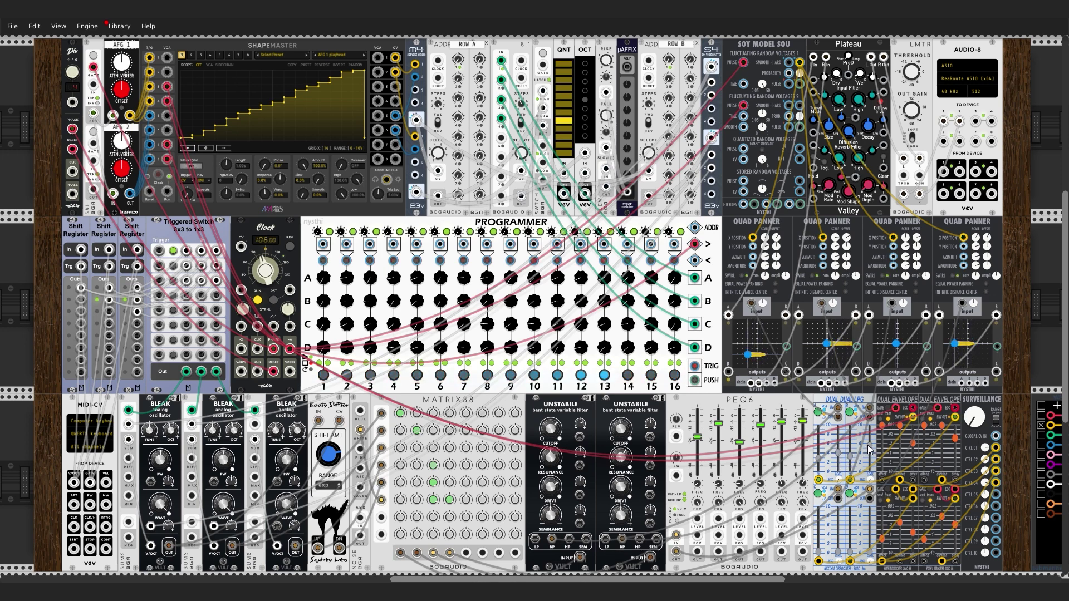
# Show Shapemaster channel 5, turn up the AFG 2 attenuverter, and patch the fluctuating random voltage to AFG 1's sample-and-hold input.
pyautogui.click(220, 55)
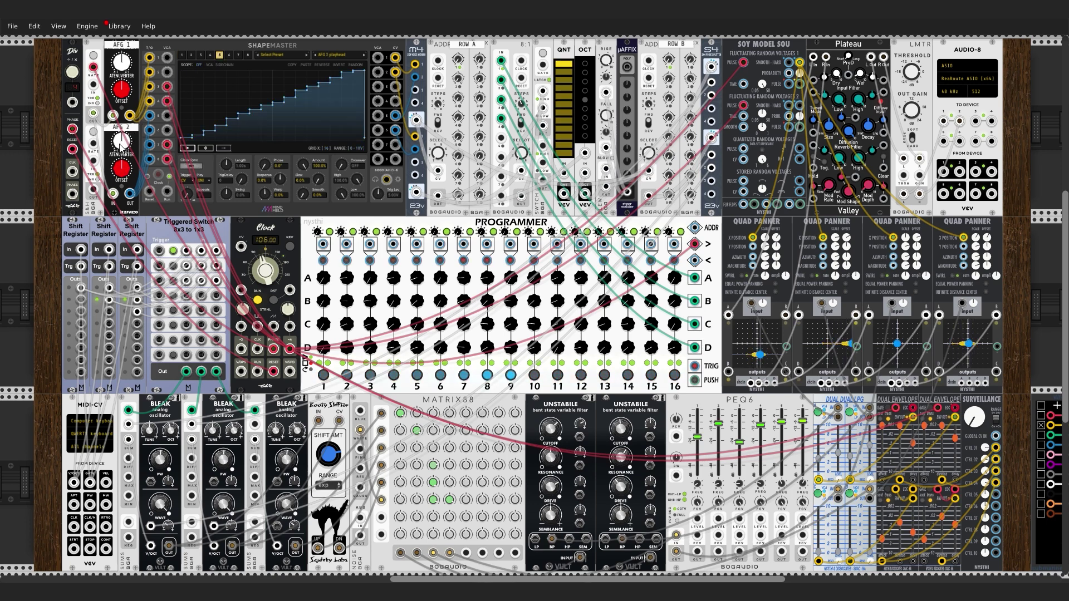
pyautogui.moveTo(121, 146); pyautogui.dragTo(121, 133)
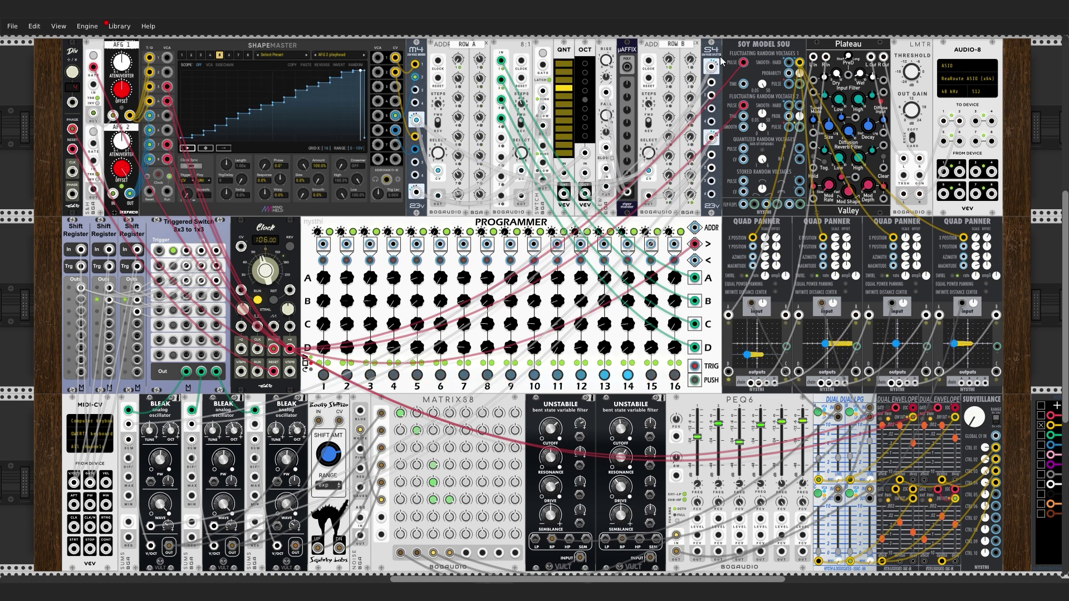
pyautogui.moveTo(93, 85); pyautogui.dragTo(801, 62)
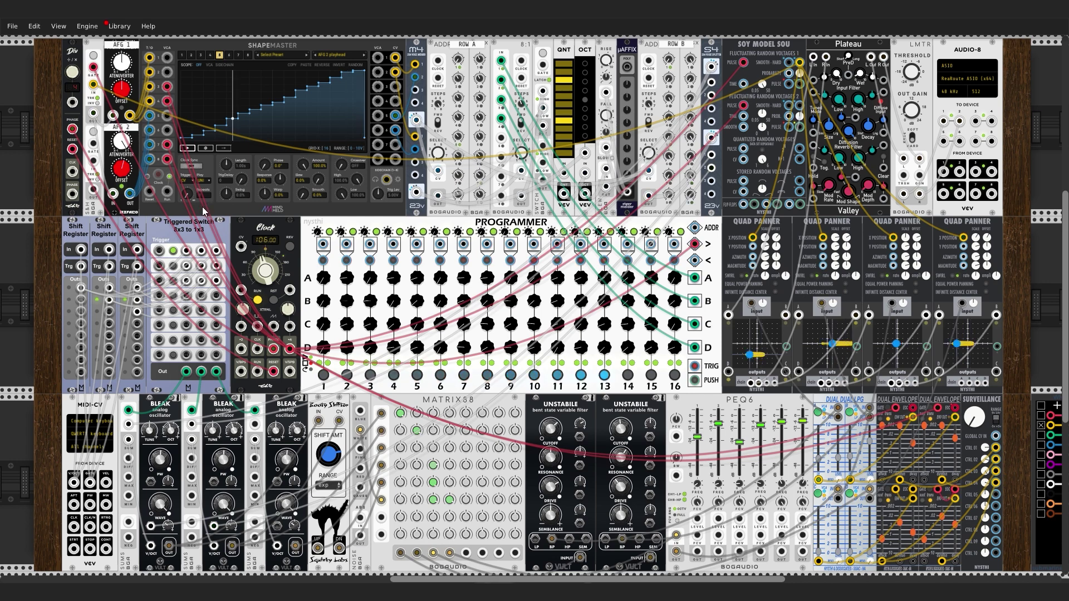
# Select Shapemaster channel 6 and raise five separate steps across its flat shape to different heights.
pyautogui.click(228, 55)
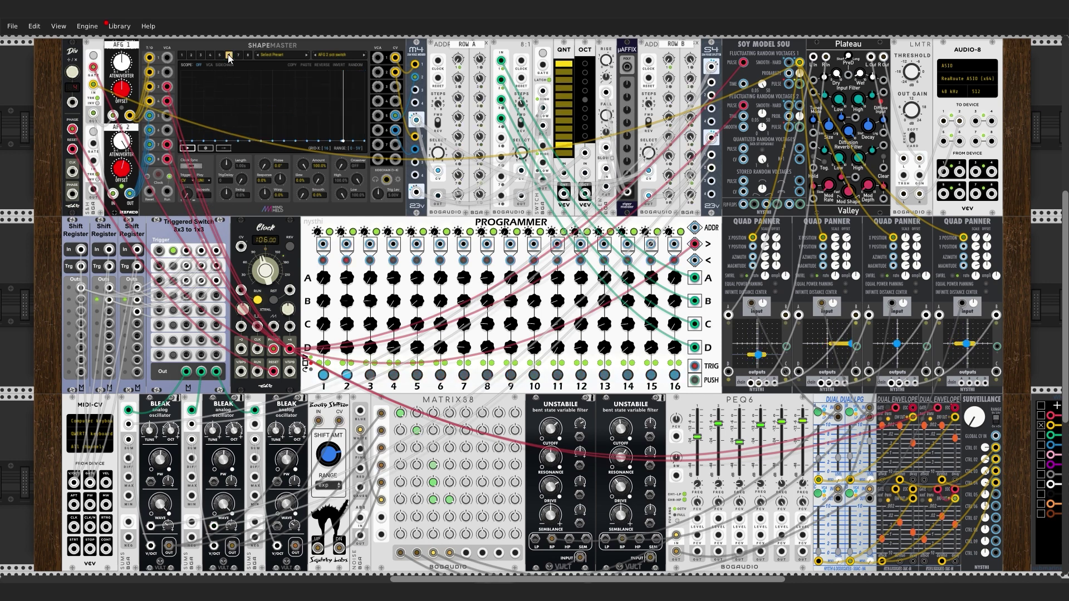
pyautogui.click(198, 130)
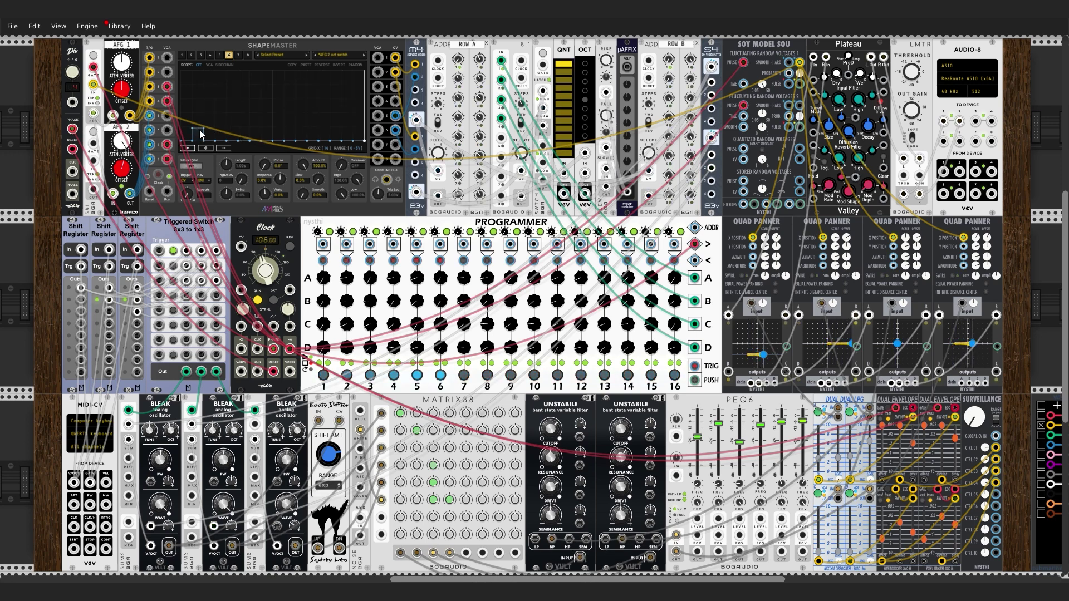
pyautogui.click(243, 129)
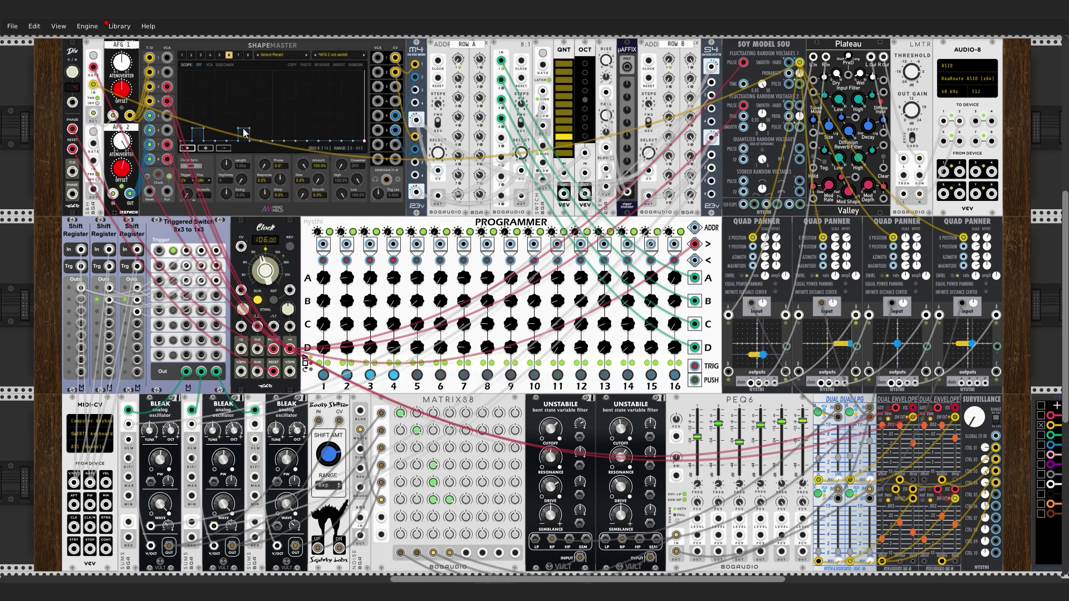
pyautogui.click(289, 114)
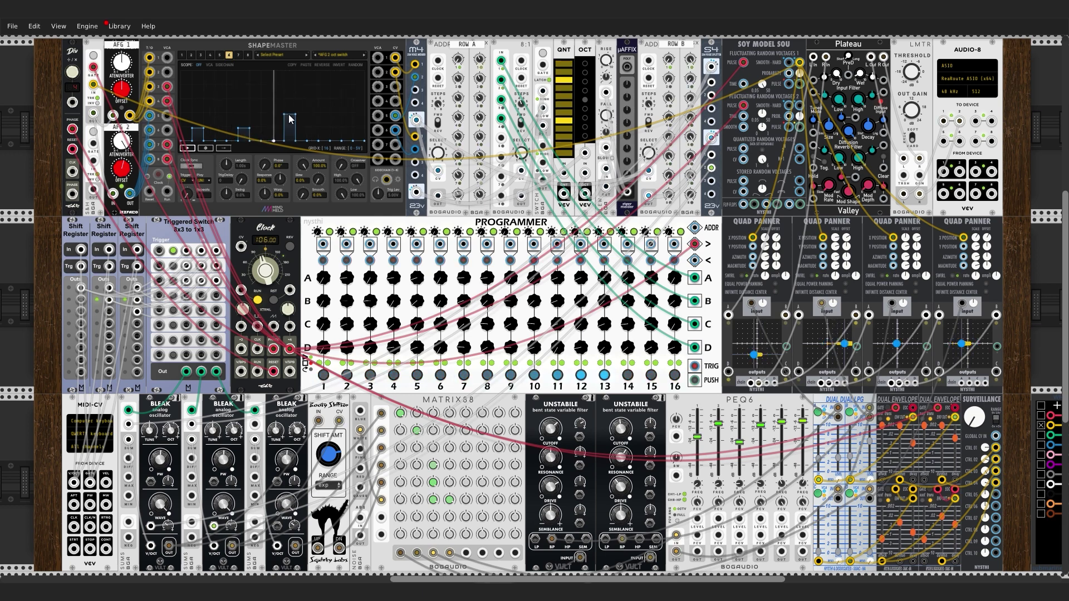
pyautogui.click(322, 129)
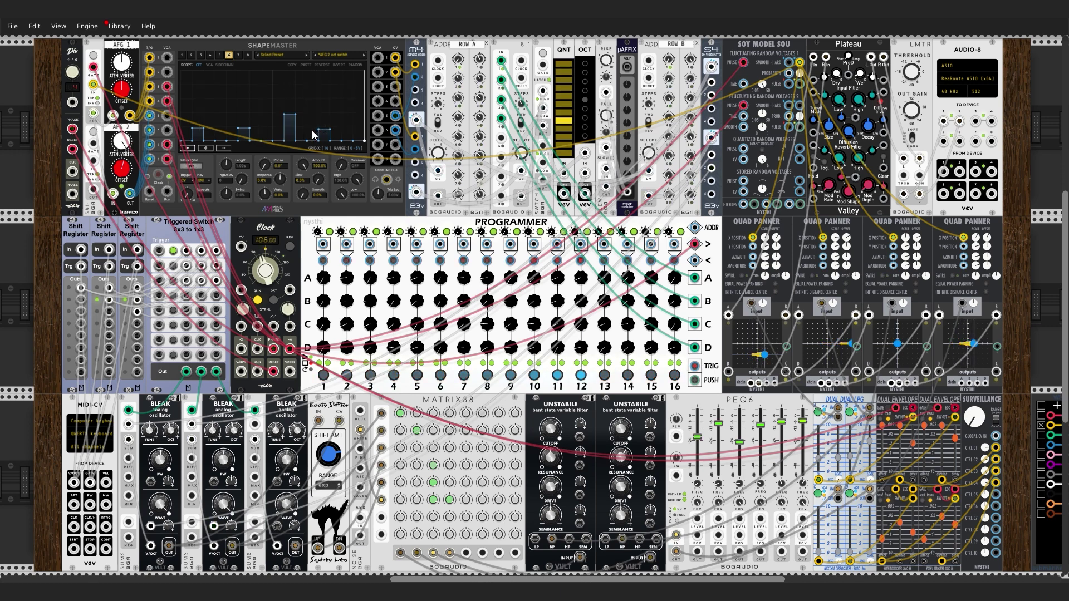
pyautogui.click(345, 105)
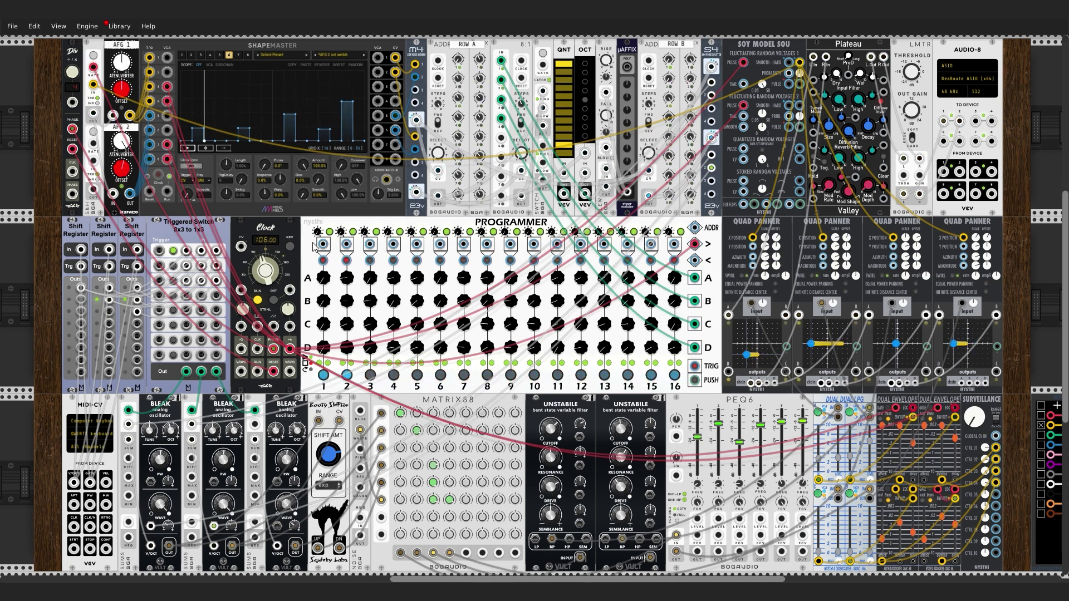
# Try a cable between Programmer stage 1's upper jack and stage 3's lower jack, and flatten channel 6's steps before raising step 2 again.
pyautogui.moveTo(323, 243); pyautogui.dragTo(370, 260)
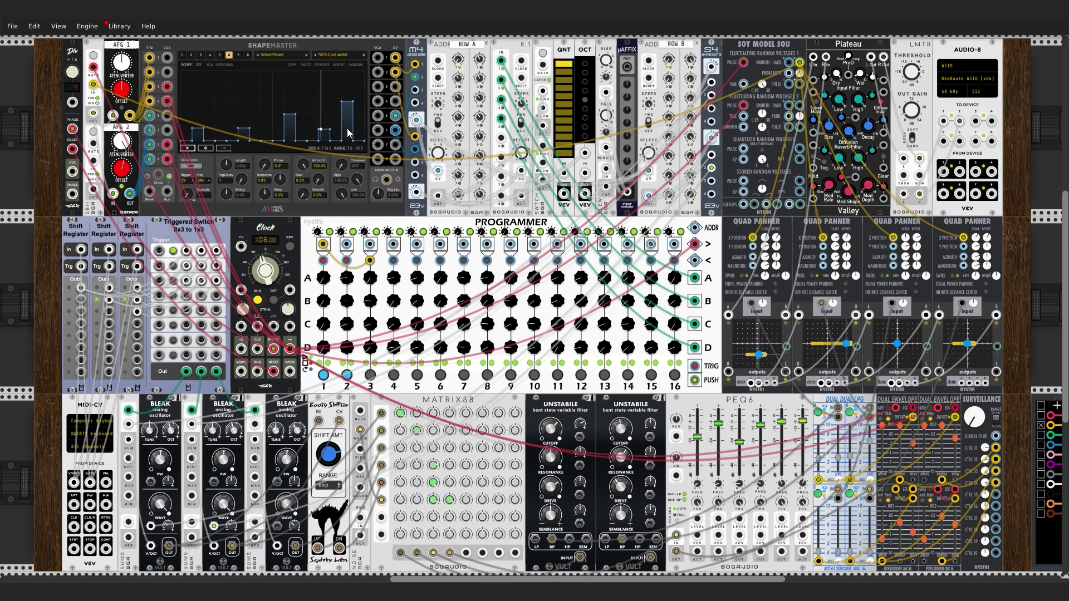
pyautogui.moveTo(346, 128); pyautogui.dragTo(350, 162)
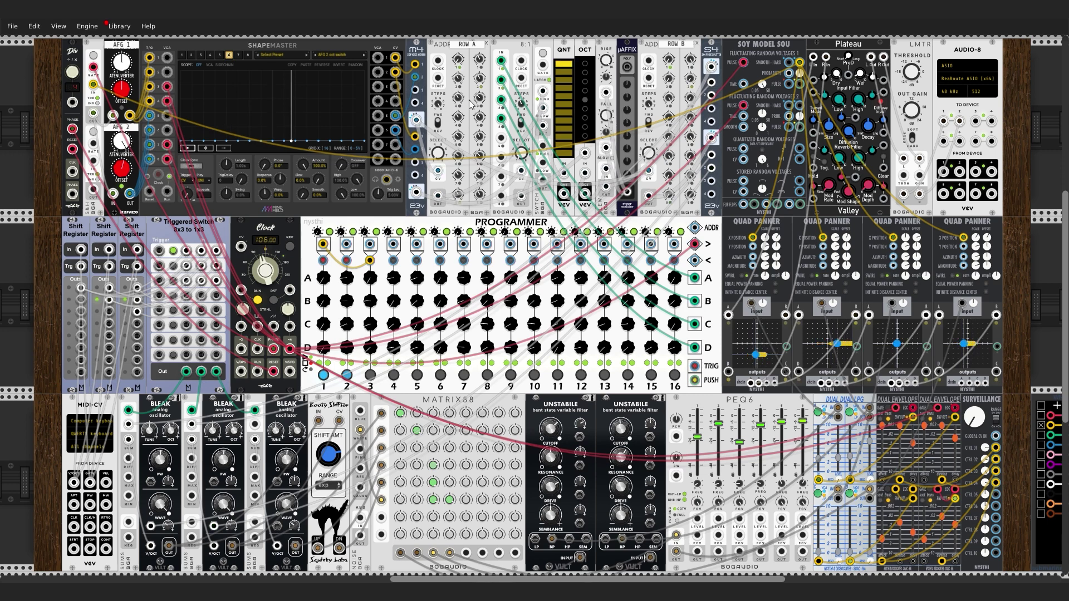
pyautogui.moveTo(369, 260); pyautogui.dragTo(372, 264)
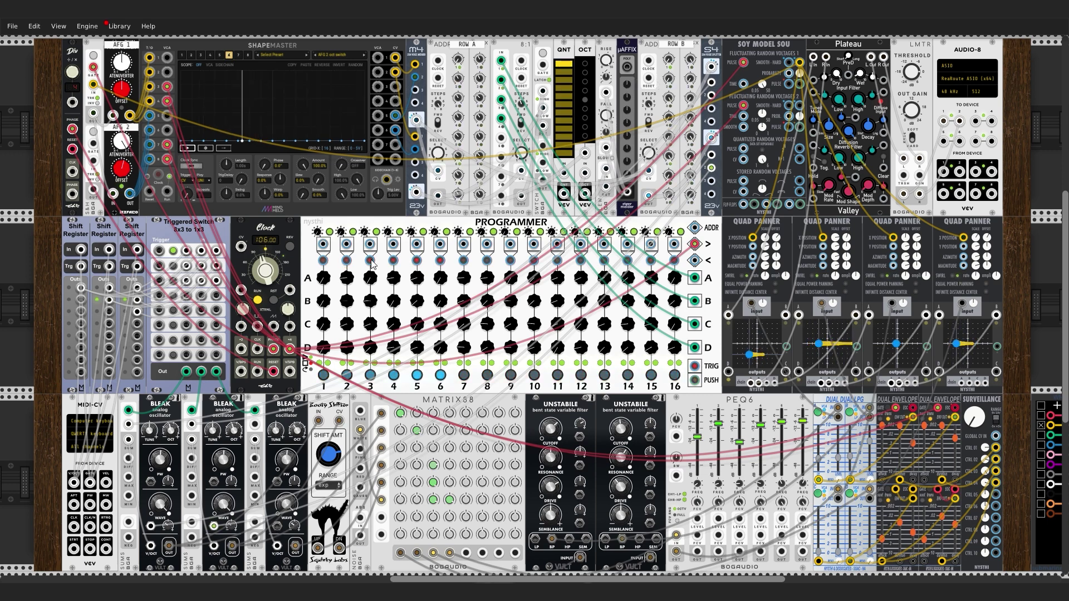
pyautogui.click(196, 129)
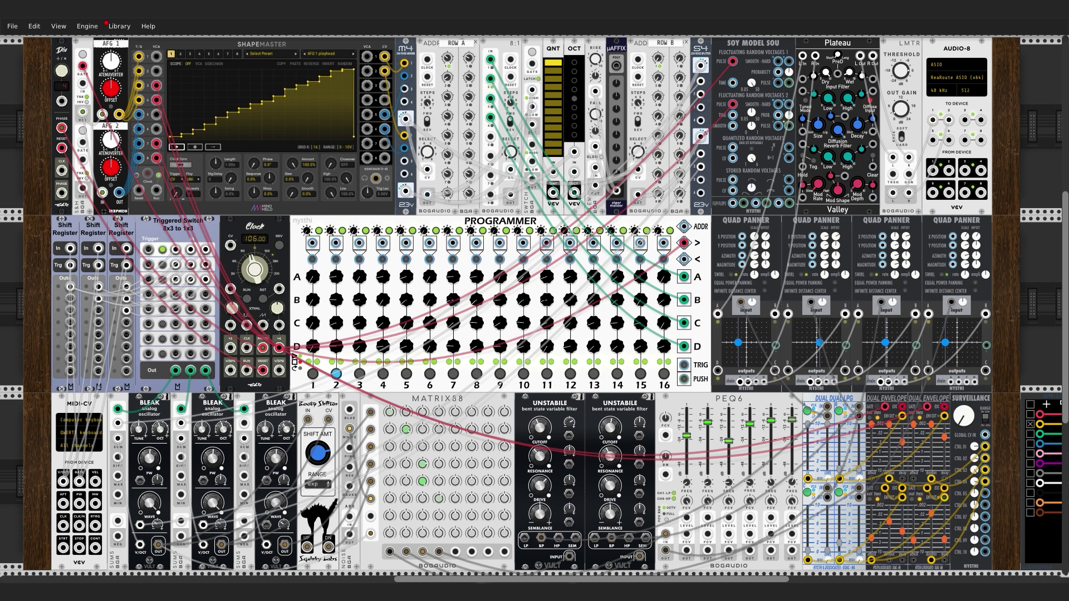
# Draw Shapemaster channel 2's 16 steps from the Range values 0, 2, 0, 4, 6, 8, 4, 8, 6, 0, 2, 2, 0, 4, 8, 4.
pyautogui.click(181, 54)
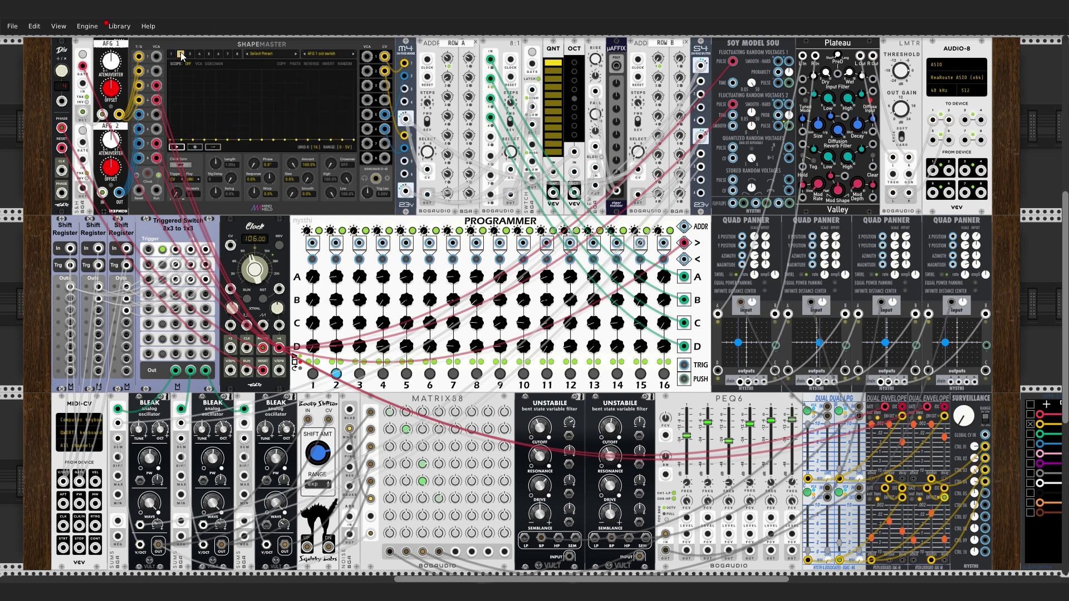
pyautogui.click(175, 129)
pyautogui.moveTo(176, 136); pyautogui.dragTo(176, 140)
pyautogui.click(187, 114)
pyautogui.scroll(3, 403, 189)
pyautogui.scroll(3, 403, 78)
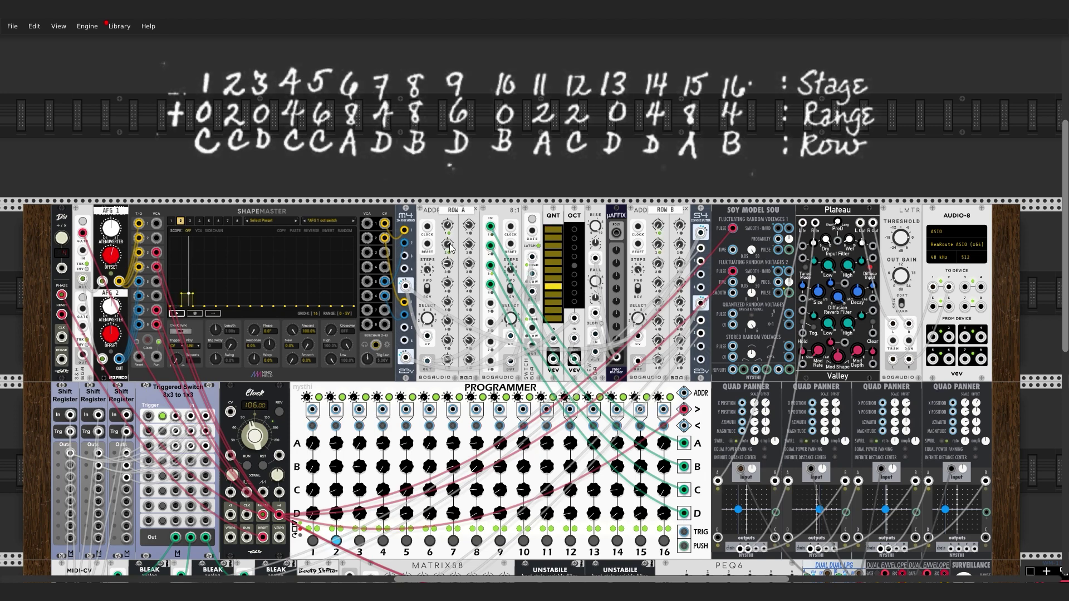
pyautogui.moveTo(210, 306); pyautogui.dragTo(222, 269)
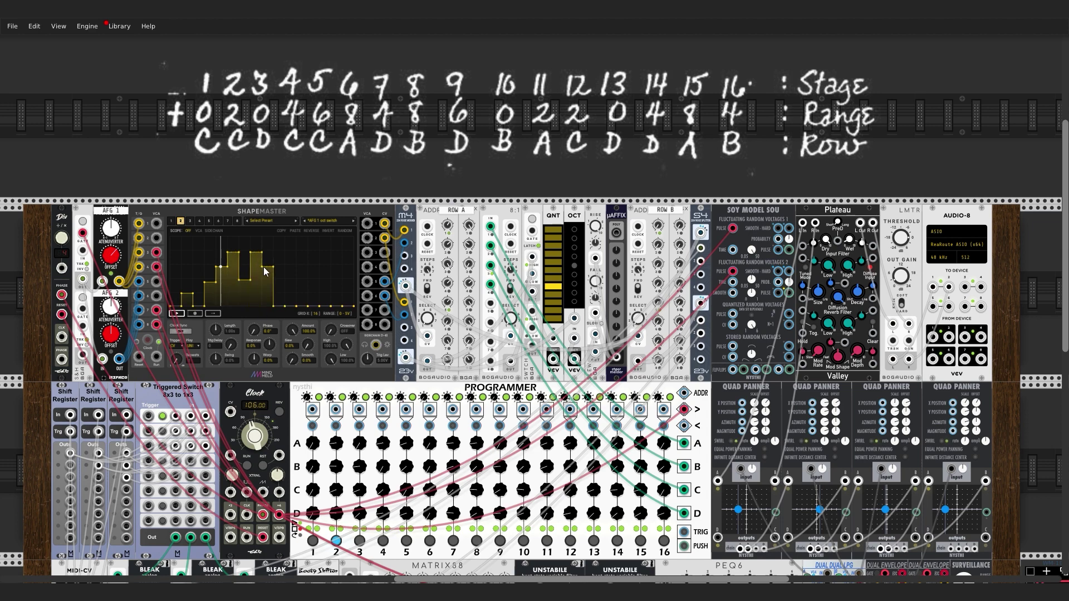
pyautogui.moveTo(301, 295); pyautogui.dragTo(281, 296)
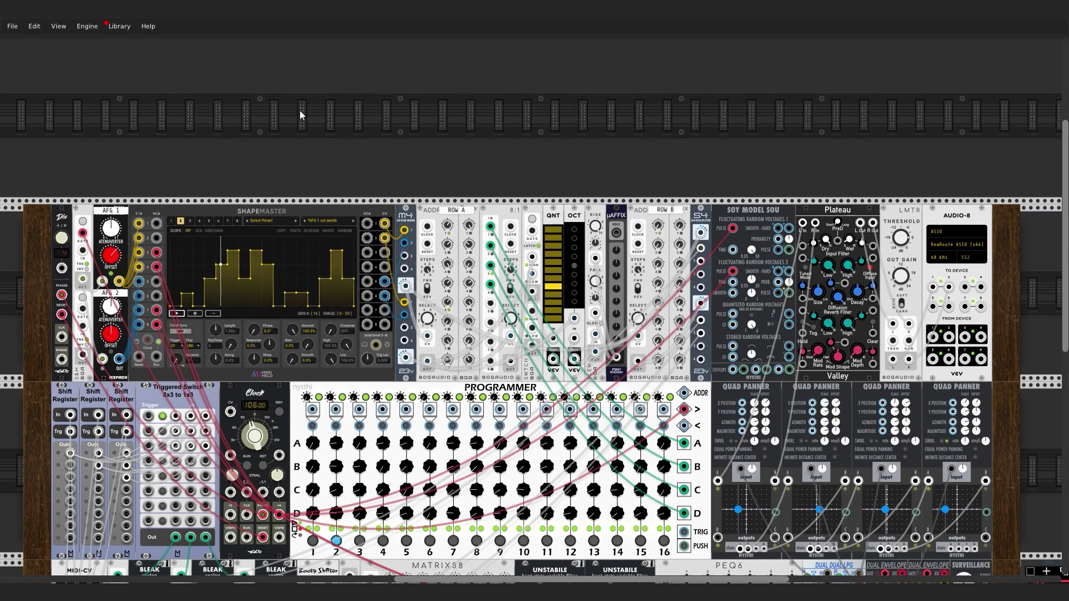
pyautogui.scroll(-3, 110, 173)
pyautogui.scroll(-4, 177, 409)
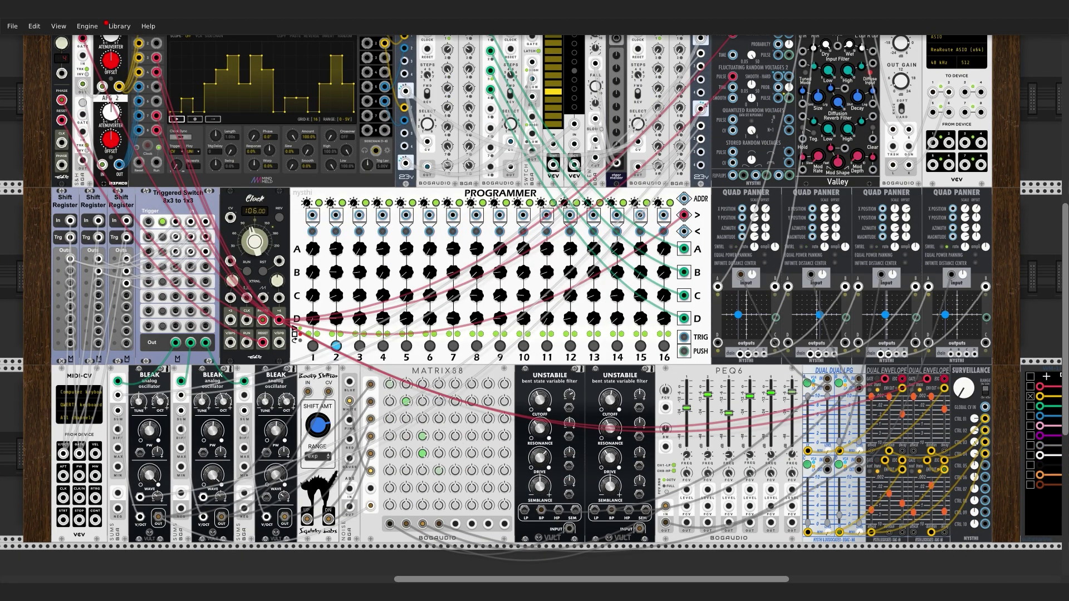
# Start the Clock module running and raise its tempo to 171.
pyautogui.scroll(3, 32, 355)
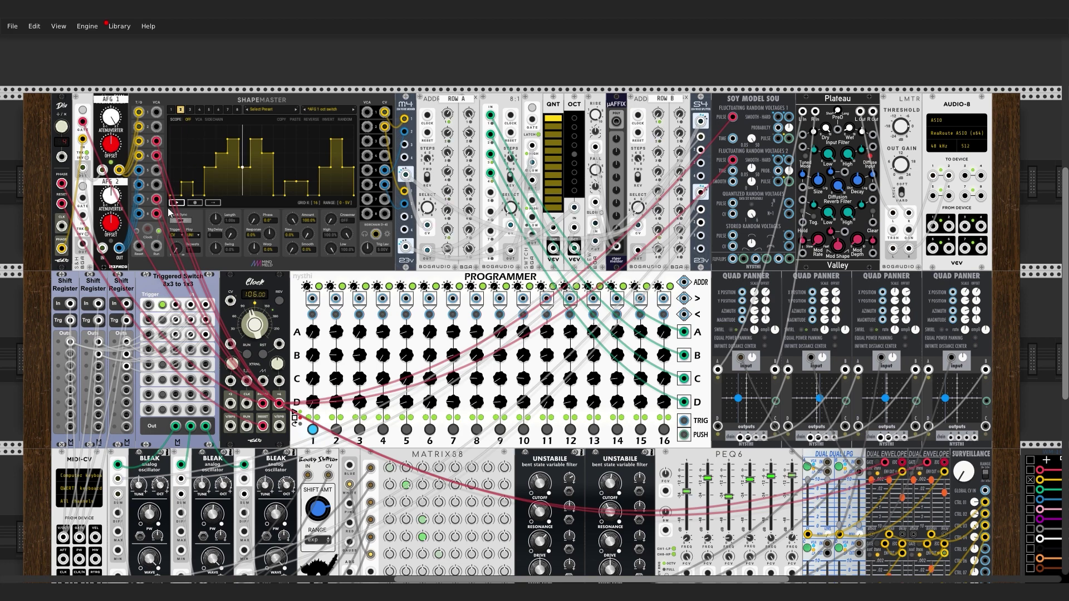
pyautogui.click(246, 354)
pyautogui.moveTo(251, 320); pyautogui.dragTo(252, 247)
# Raise the last step of Shapemaster channel 3 as a pulse and patch that channel's output to the Programmer's > input.
pyautogui.click(190, 110)
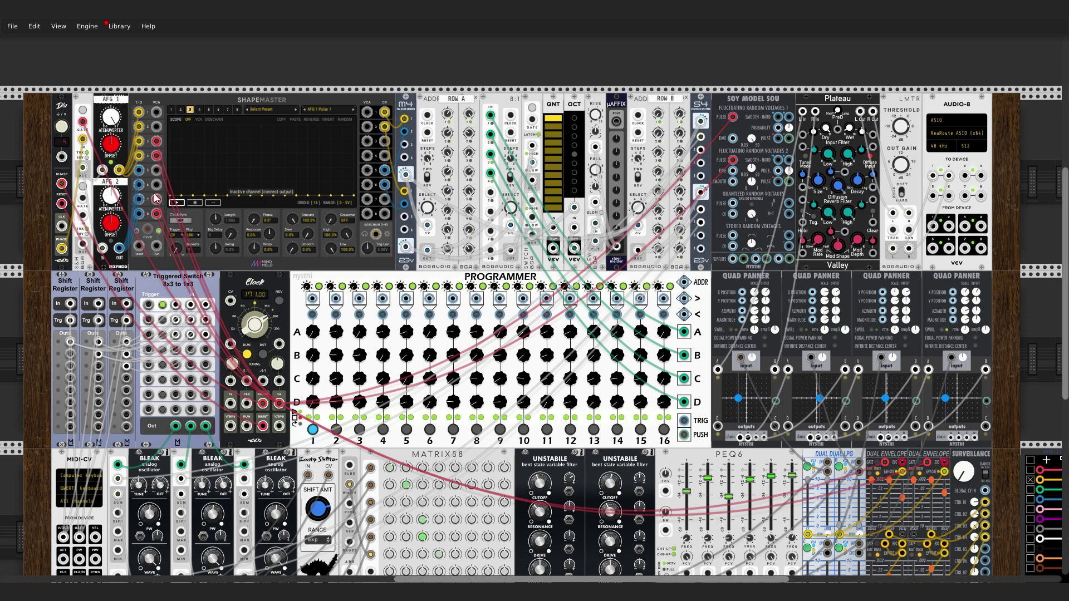
pyautogui.click(347, 172)
pyautogui.moveTo(684, 298); pyautogui.dragTo(383, 142)
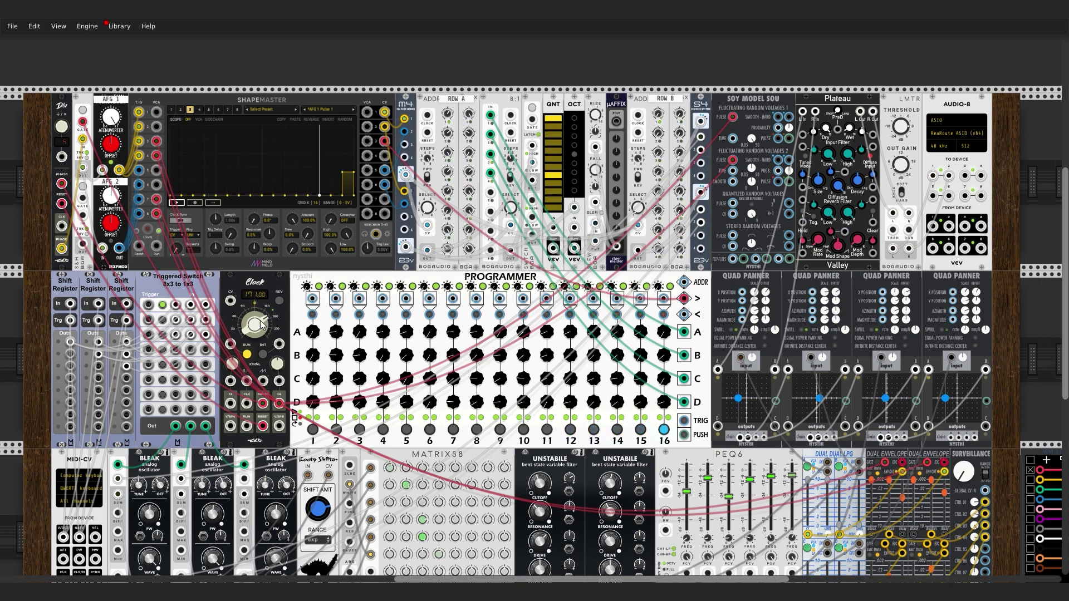
# Raise the Clock's tempo to 200 and move the first Quad Panner's position point slightly toward its centre.
pyautogui.moveTo(251, 329)
pyautogui.mouseDown()
pyautogui.moveTo(252, 310)
pyautogui.moveTo(252, 327)
pyautogui.mouseUp()
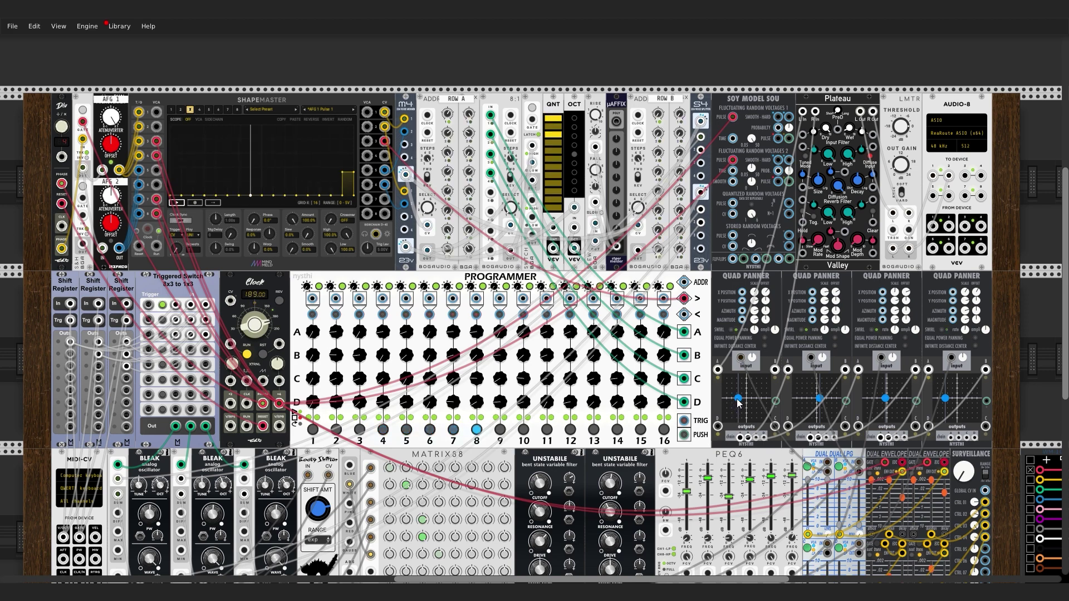
pyautogui.moveTo(739, 398); pyautogui.dragTo(744, 400)
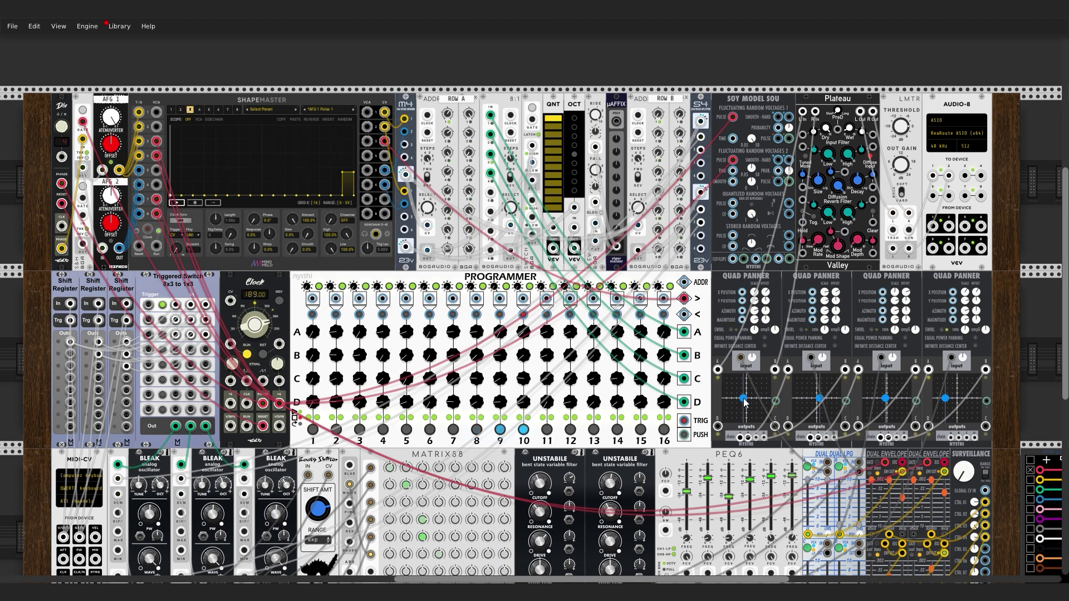
pyautogui.moveTo(255, 325); pyautogui.dragTo(254, 322)
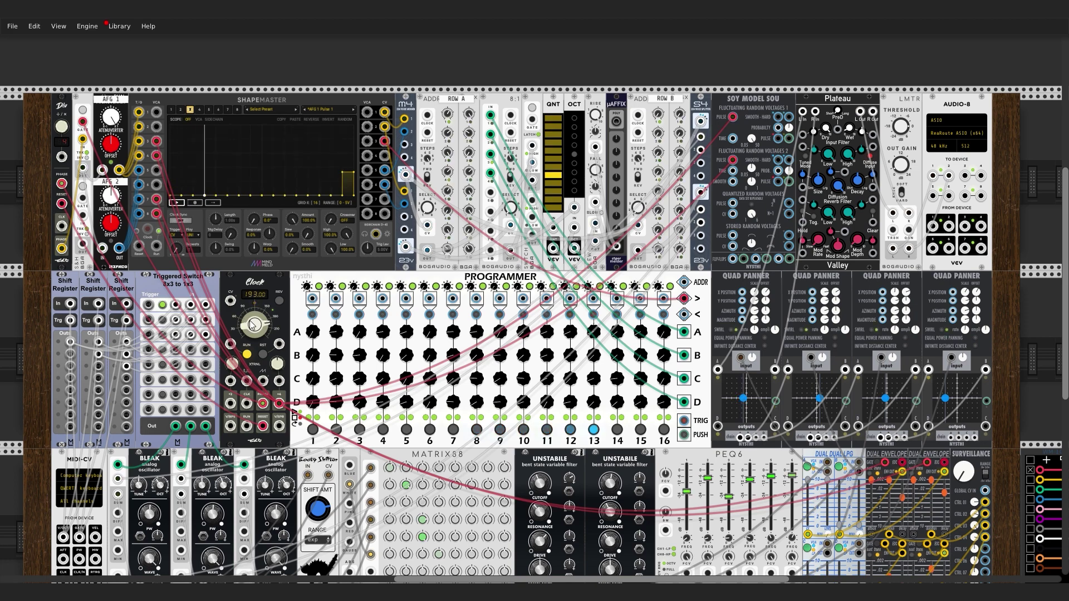
pyautogui.moveTo(252, 325); pyautogui.dragTo(252, 322)
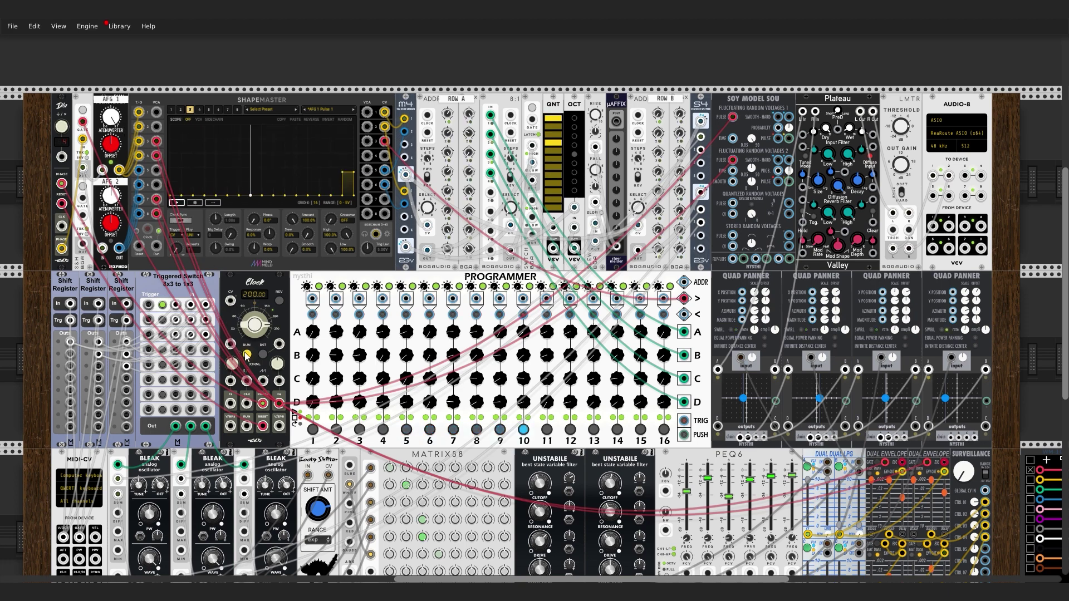
# Display Shapemaster channel 1 with the AFG 1 playhead and reset the stopped Clock.
pyautogui.click(172, 109)
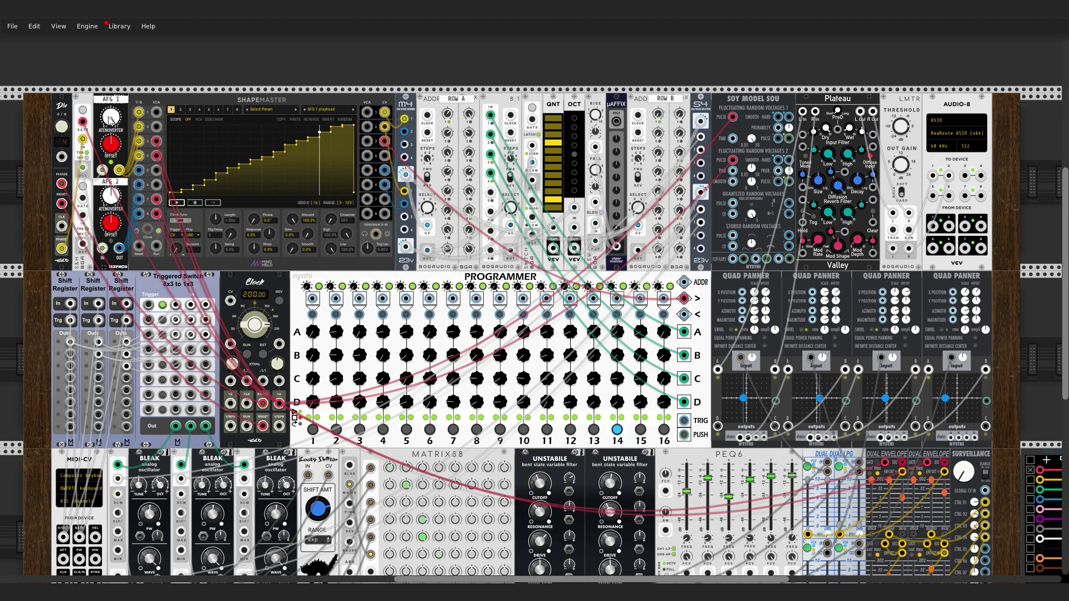
pyautogui.click(263, 354)
pyautogui.scroll(-3, 909, 506)
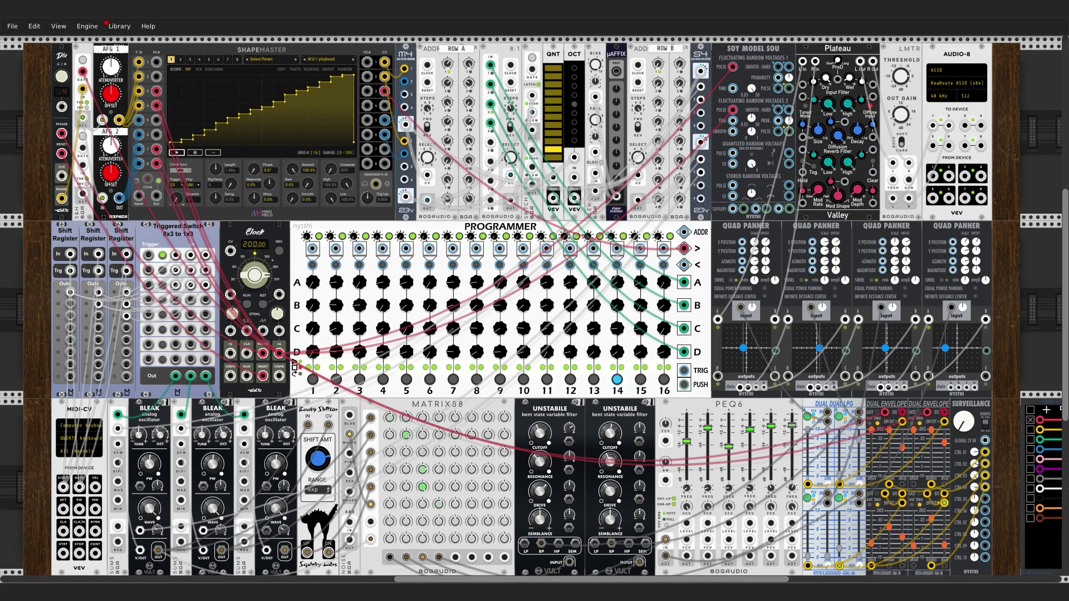
# Display Shapemaster channel 5 with the AFG 2 playhead and set the Clock running again.
pyautogui.click(208, 59)
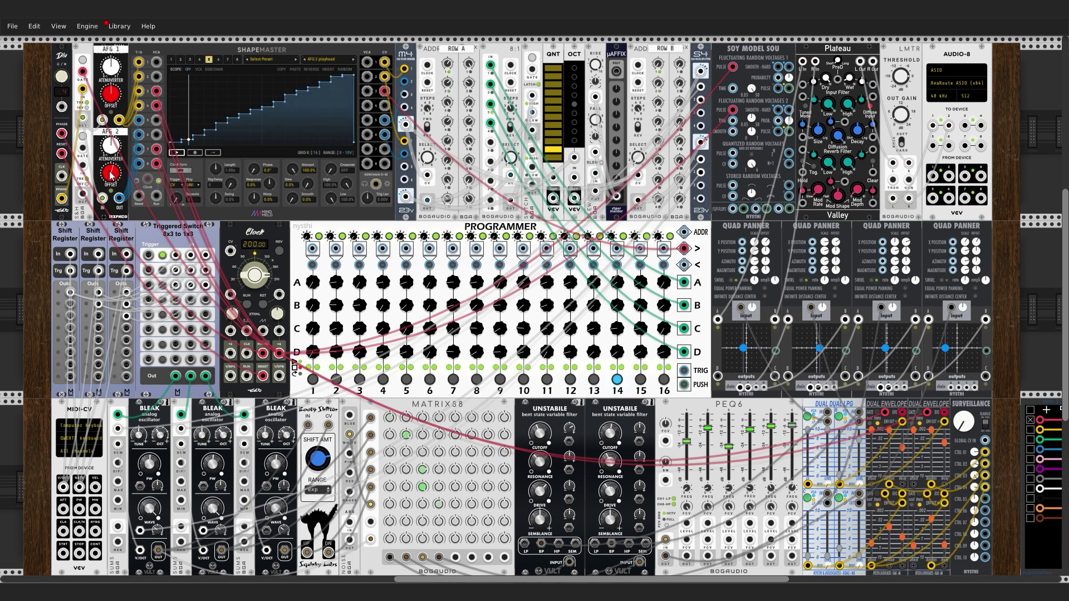
pyautogui.click(247, 305)
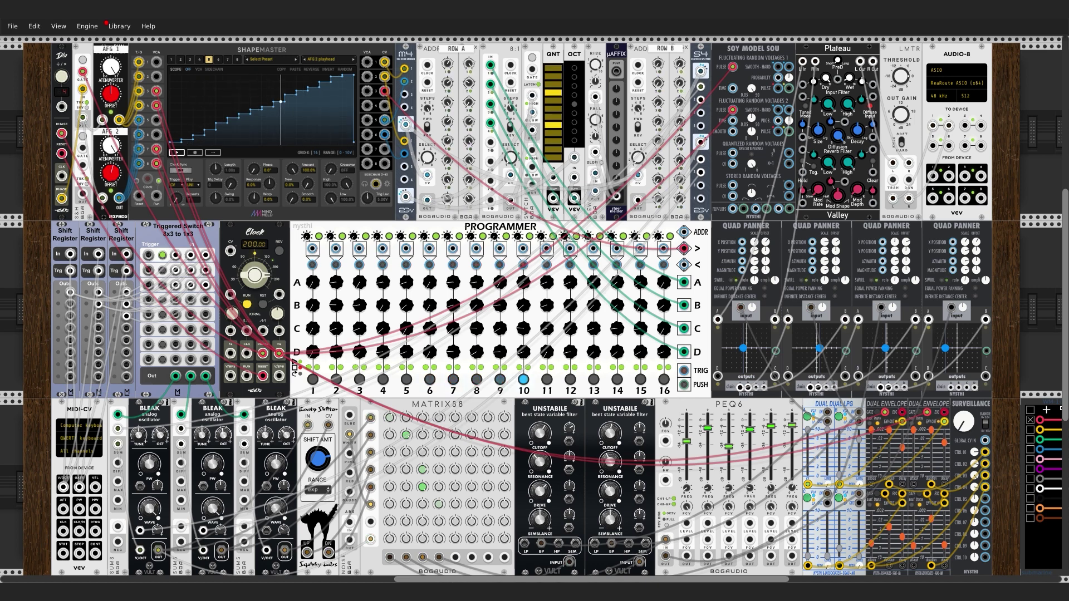
pyautogui.press('4')
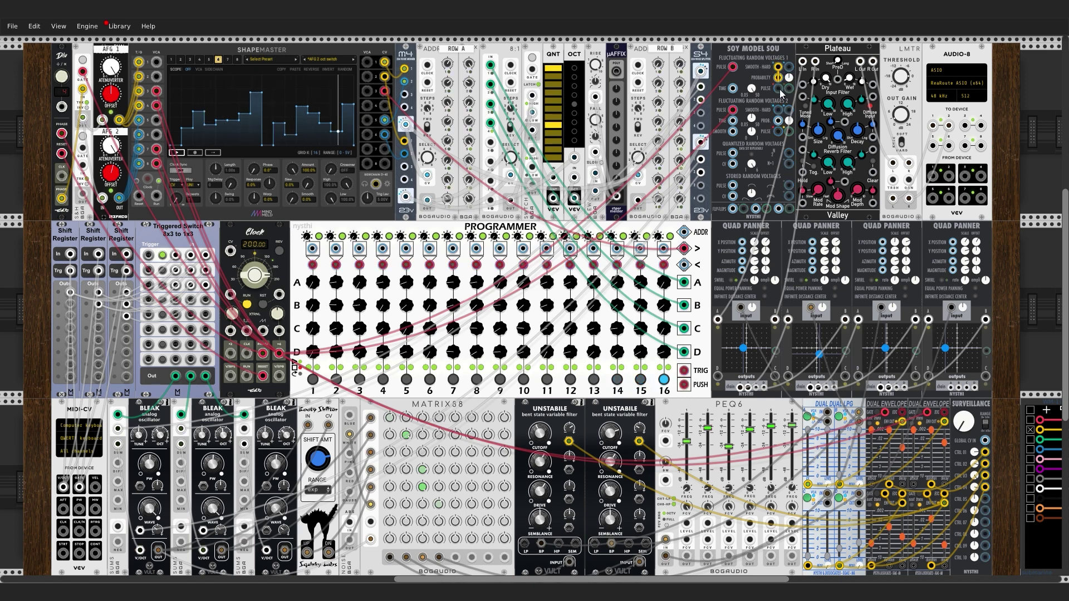
# Patch the first Fluctuating Random Voltages smooth-hard output to the X Position inputs of the first and second Quad Panners.
pyautogui.moveTo(778, 67); pyautogui.dragTo(742, 242)
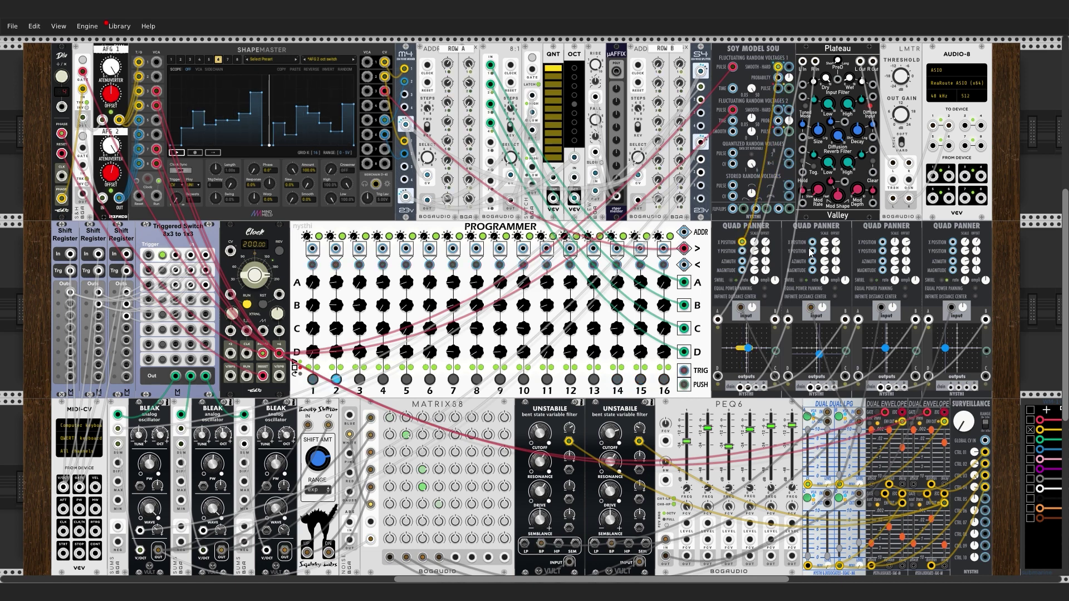
pyautogui.moveTo(812, 242); pyautogui.dragTo(777, 65)
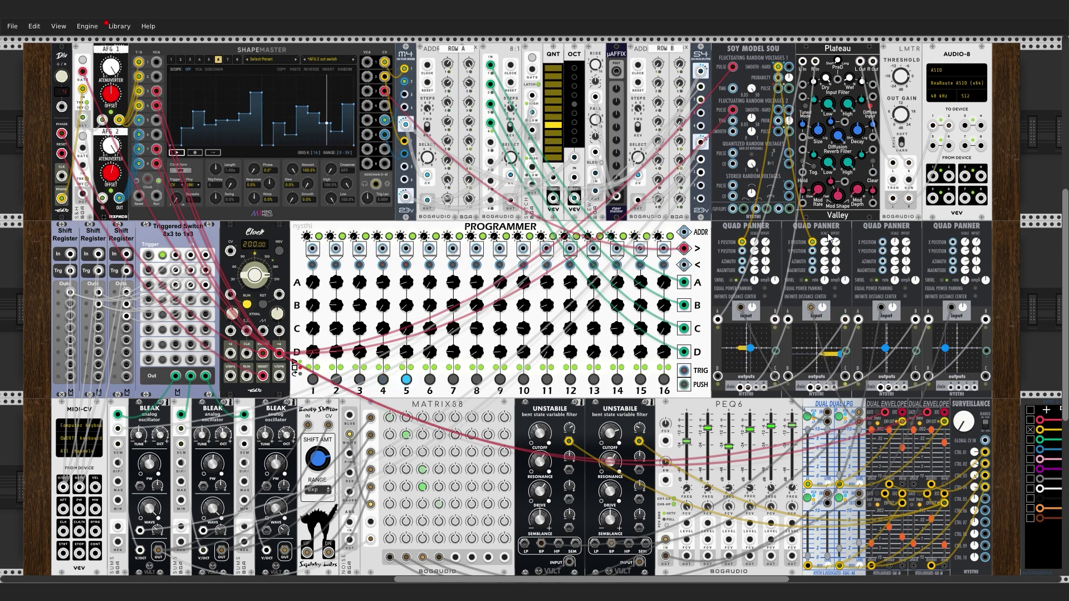